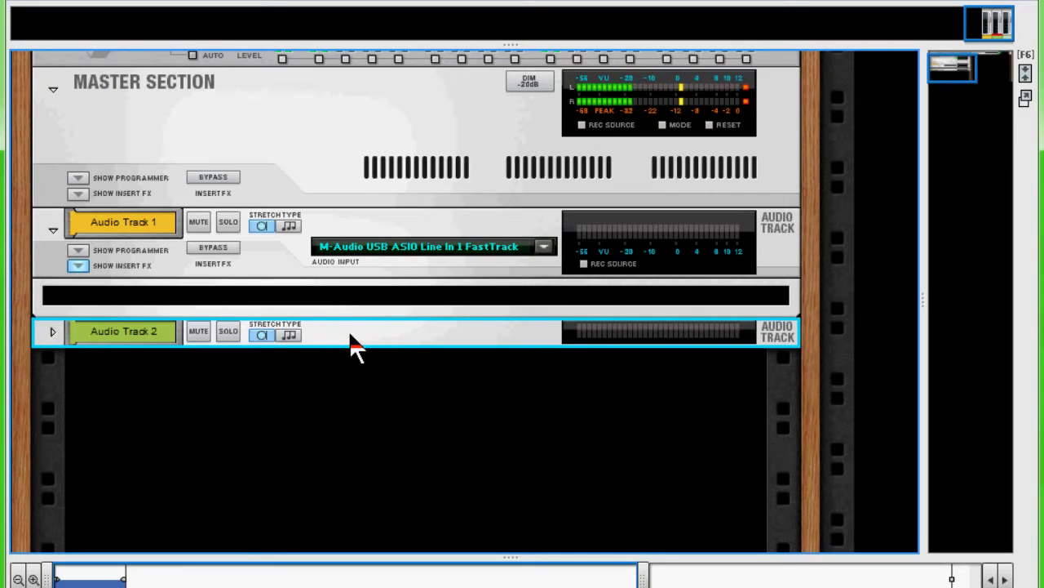
Switch to the Sequencer to see the Hook Vocals clip on Audio Track 2.
{"action": "key", "text": "F7"}
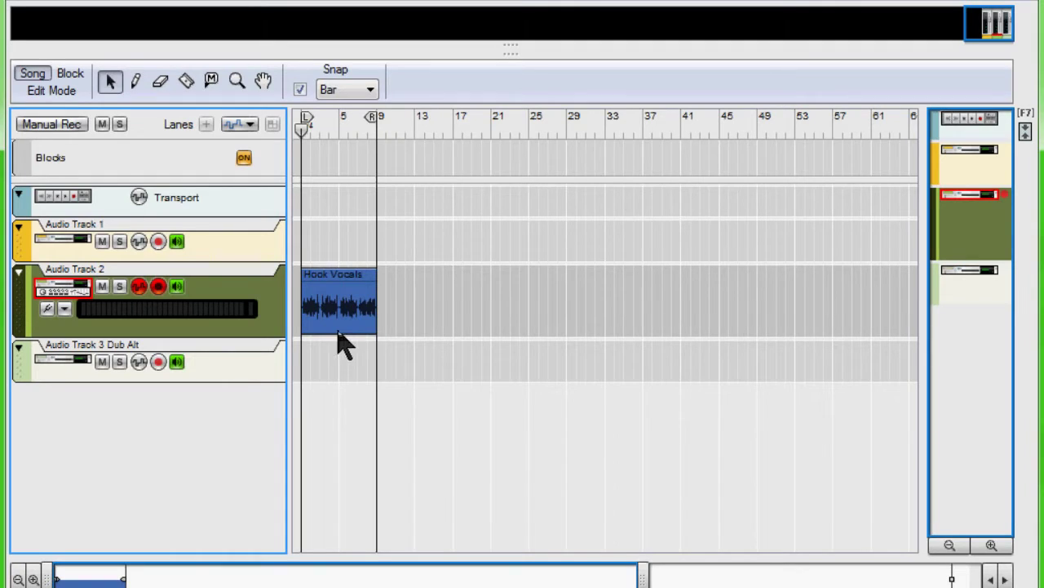
Play back the Hook Vocals clip, stop it, and return to the Rack.
{"action": "key", "text": "space"}
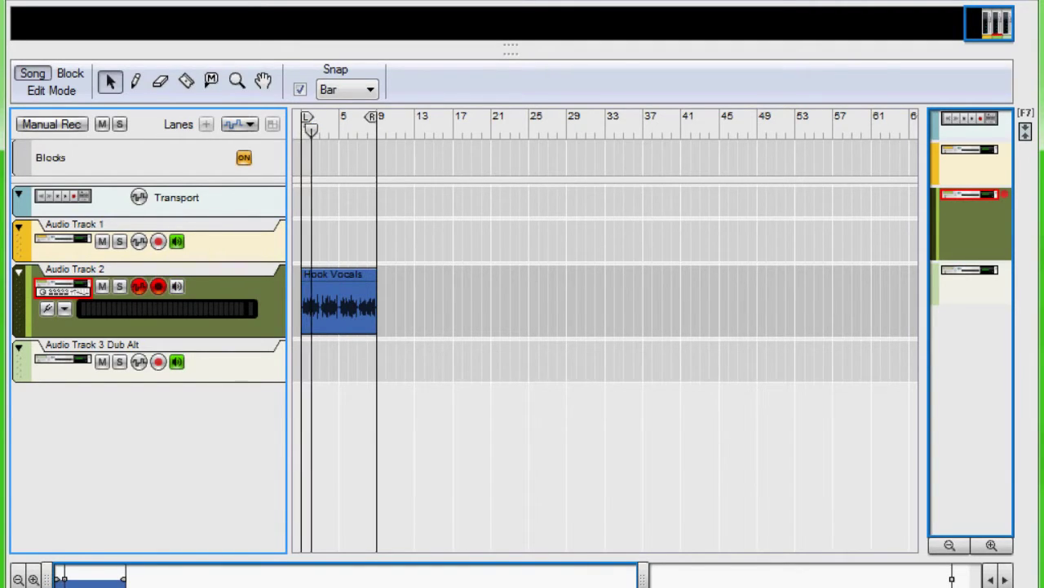
{"action": "key", "text": "space"}
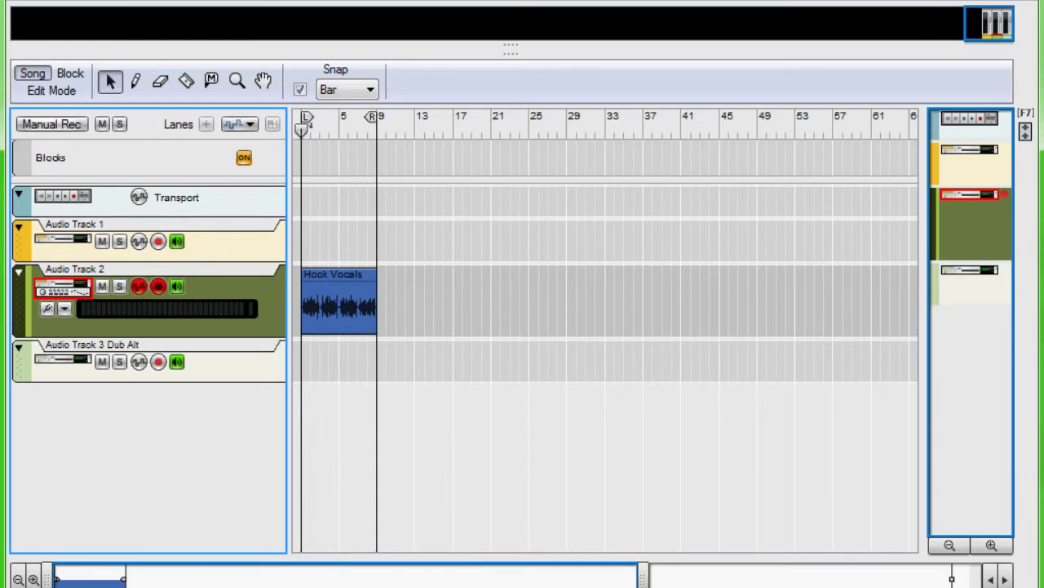
{"action": "key", "text": "F6"}
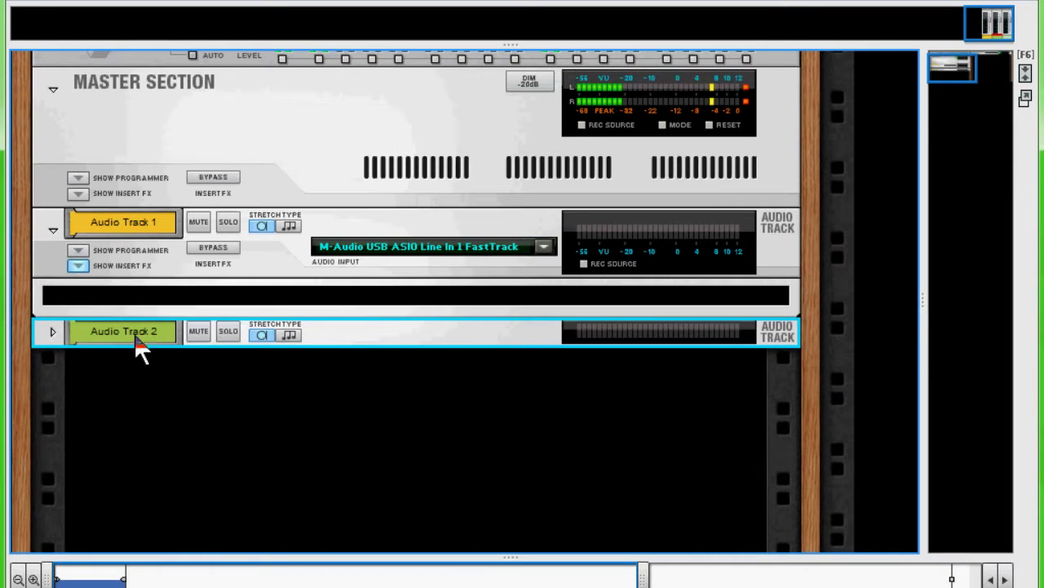
Add a Line Mixer 6:2 to the rack under Audio Track 1.
{"action": "left_click", "coordinate": [70, 296]}
{"action": "right_click", "coordinate": [71, 297]}
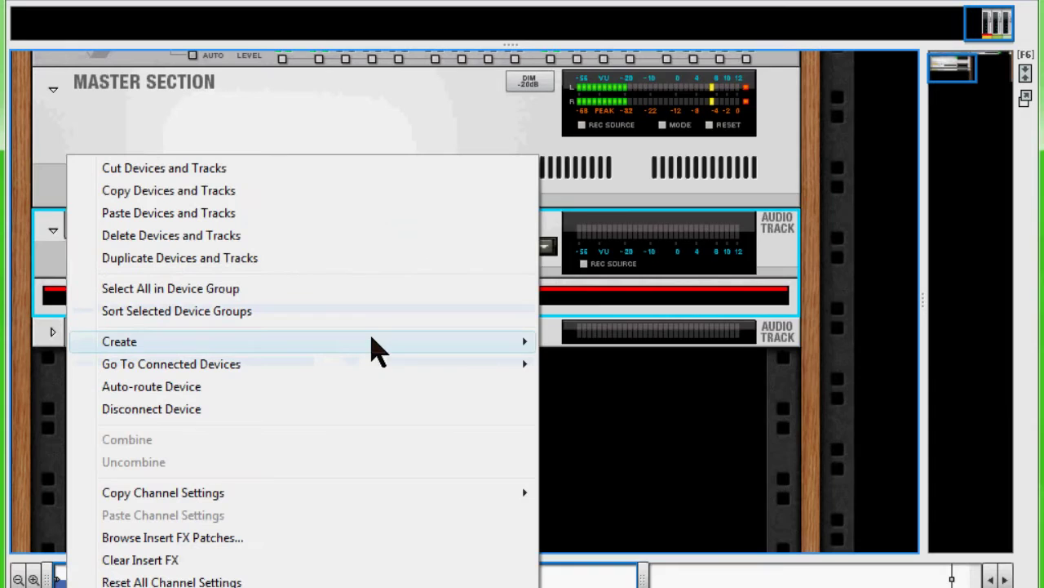
{"action": "mouse_move", "coordinate": [119, 342]}
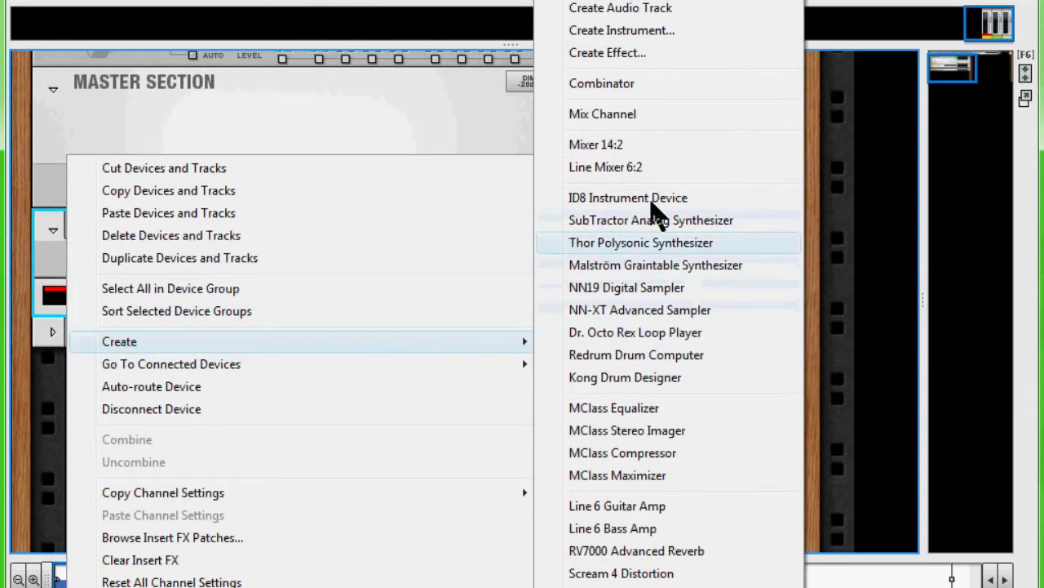
{"action": "left_click", "coordinate": [648, 173]}
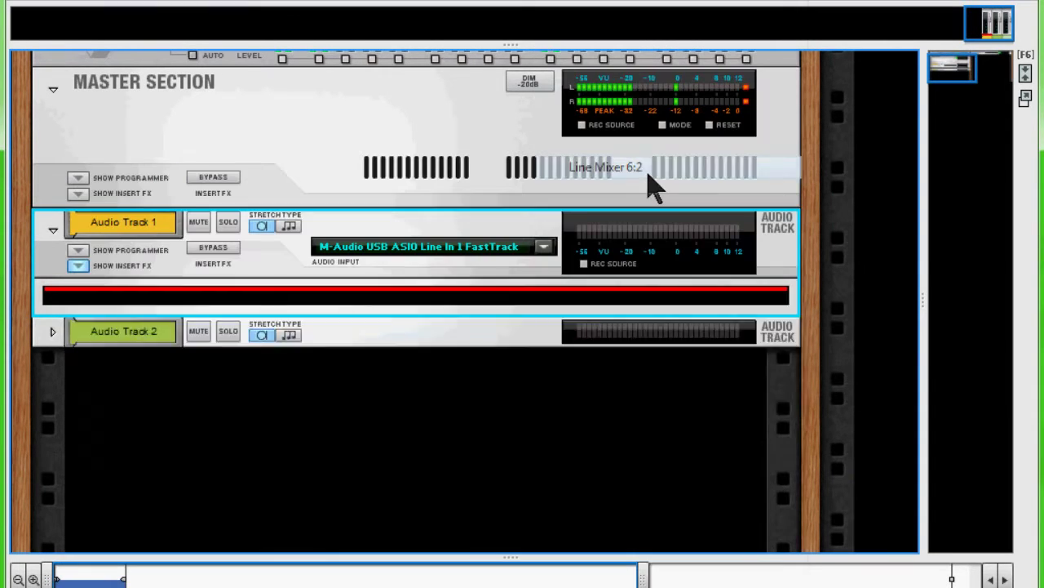
Add a Spider Audio Merger & Splitter below the Line Mixer.
{"action": "right_click", "coordinate": [379, 377]}
{"action": "mouse_move", "coordinate": [620, 341]}
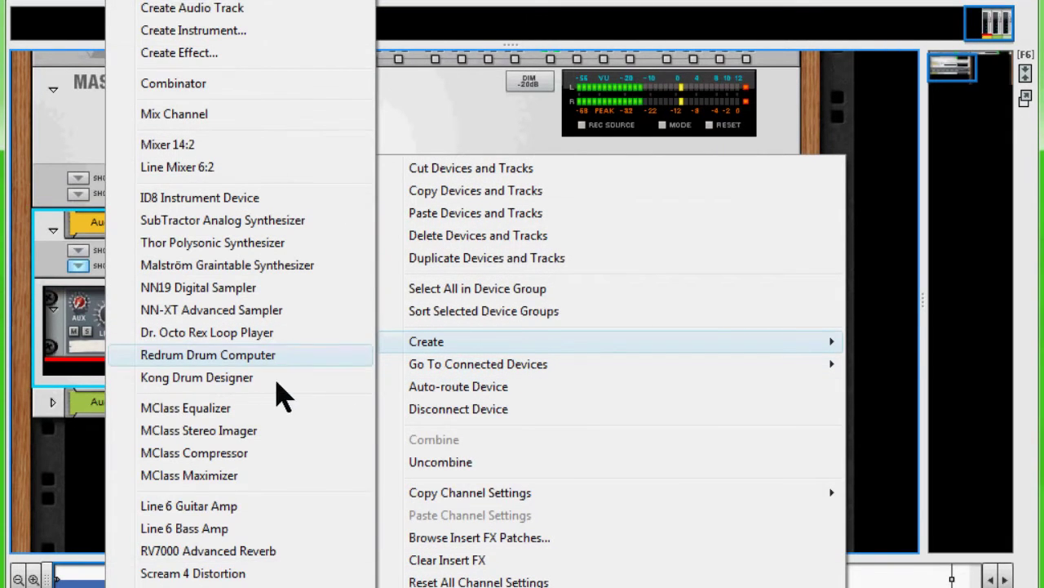
{"action": "scroll", "coordinate": [228, 293], "scroll_direction": "down", "scroll_amount": 1}
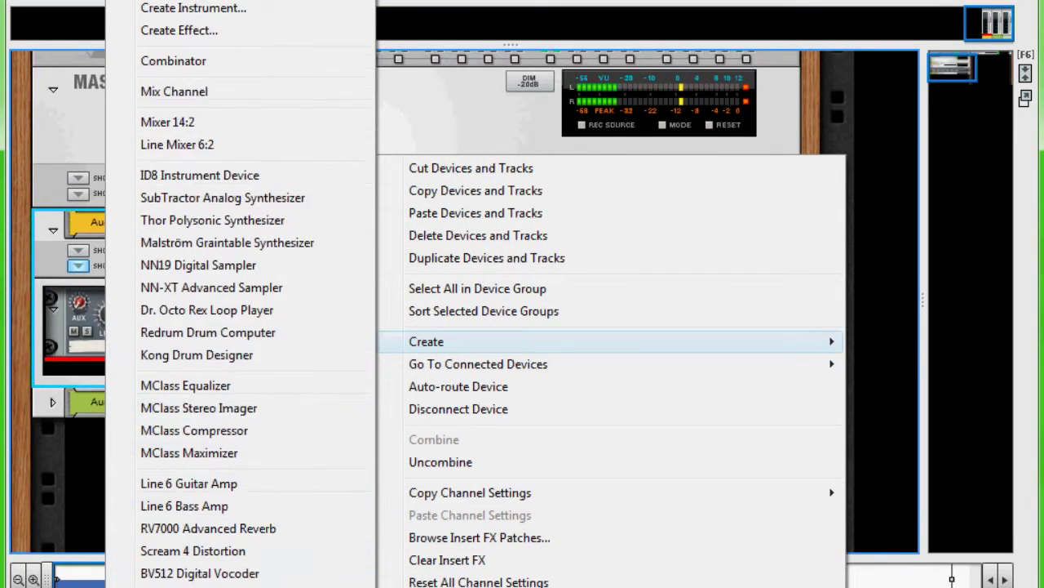
{"action": "scroll", "coordinate": [228, 294], "scroll_direction": "down", "scroll_amount": 2}
{"action": "scroll", "coordinate": [227, 294], "scroll_direction": "down", "scroll_amount": 3}
{"action": "scroll", "coordinate": [227, 293], "scroll_direction": "down", "scroll_amount": 2}
{"action": "scroll", "coordinate": [227, 294], "scroll_direction": "down", "scroll_amount": 3}
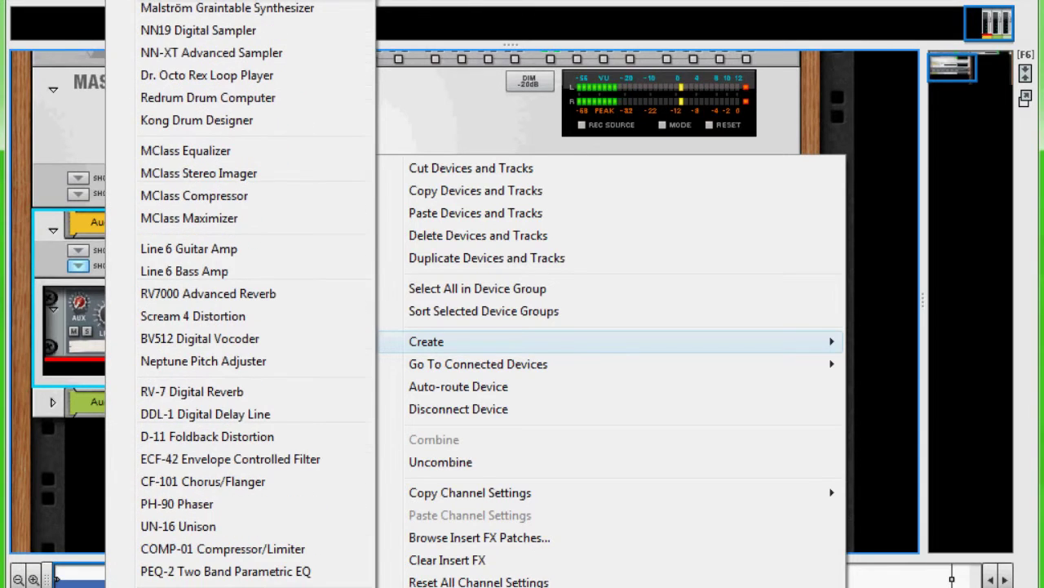
{"action": "left_click", "coordinate": [227, 563]}
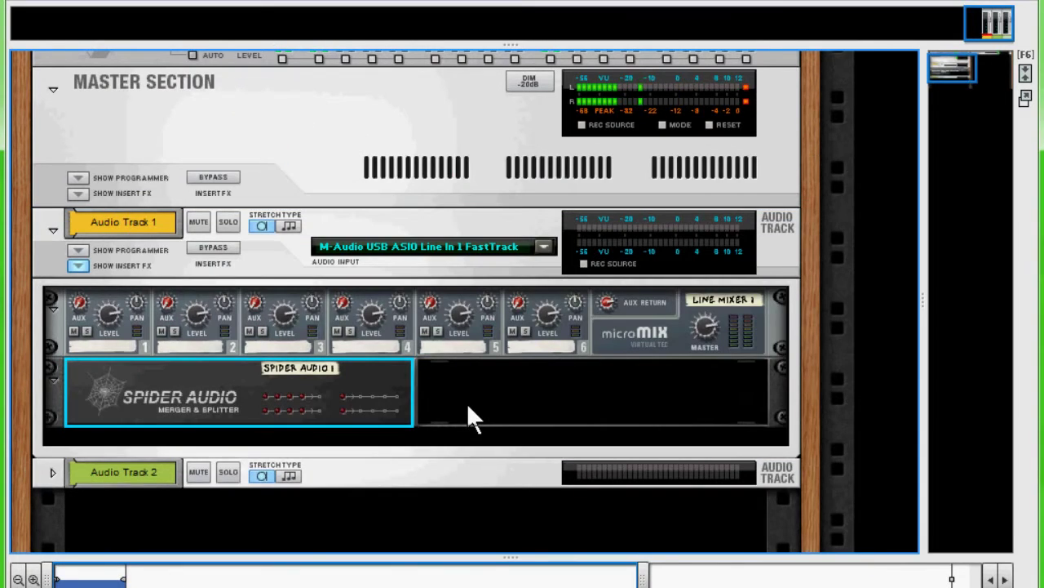
On the rack's back, cable Audio Track 2's Direct Out to the Spider splitter and Split Output 1 to mixer channel 1.
{"action": "key", "text": "Tab"}
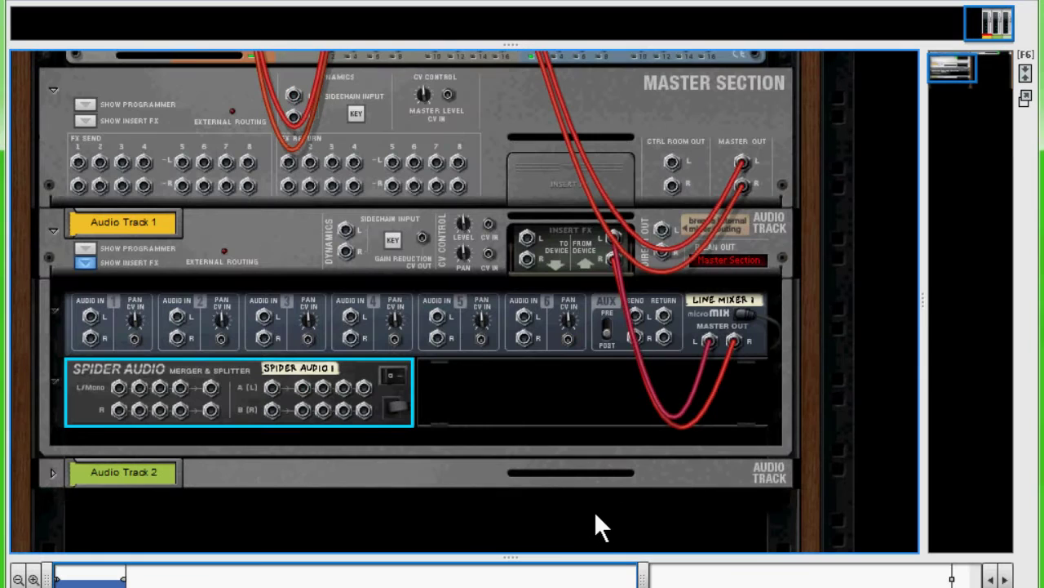
{"action": "left_click", "coordinate": [53, 475]}
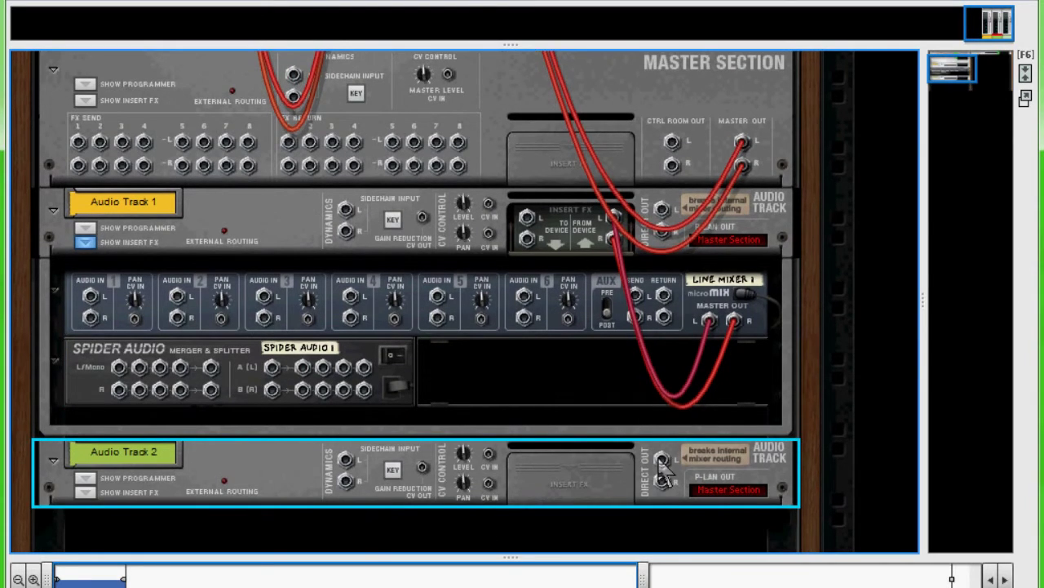
{"action": "left_click_drag", "start_coordinate": [662, 460], "coordinate": [274, 369]}
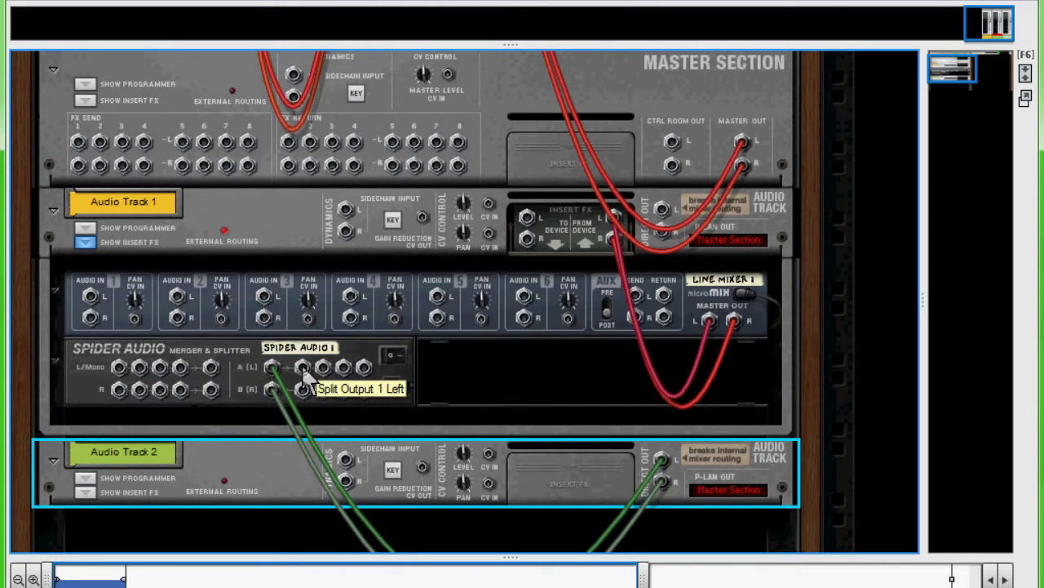
{"action": "left_click_drag", "start_coordinate": [304, 369], "coordinate": [90, 296]}
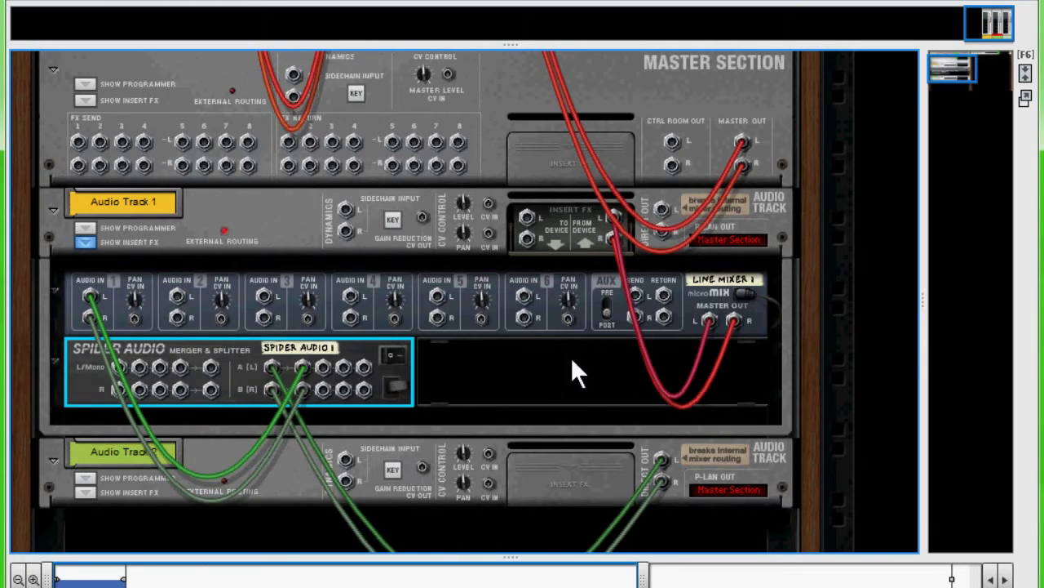
{"action": "scroll", "coordinate": [571, 376], "scroll_direction": "down", "scroll_amount": 1}
{"action": "scroll", "coordinate": [574, 378], "scroll_direction": "down", "scroll_amount": 1}
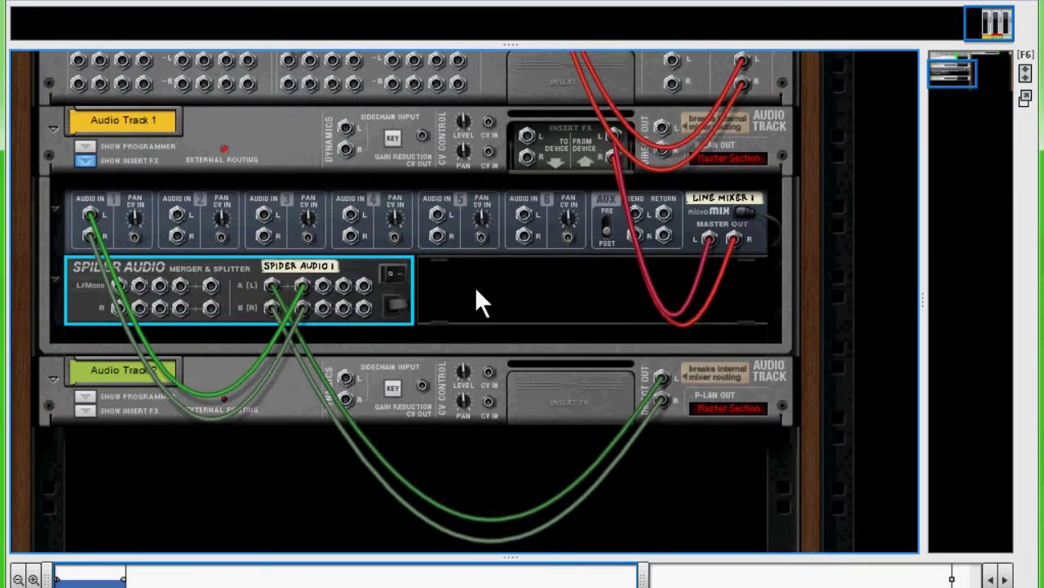
Add a Neptune Pitch Adjuster fed by Spider split output 2, with its output on mixer channel 2.
{"action": "right_click", "coordinate": [481, 312]}
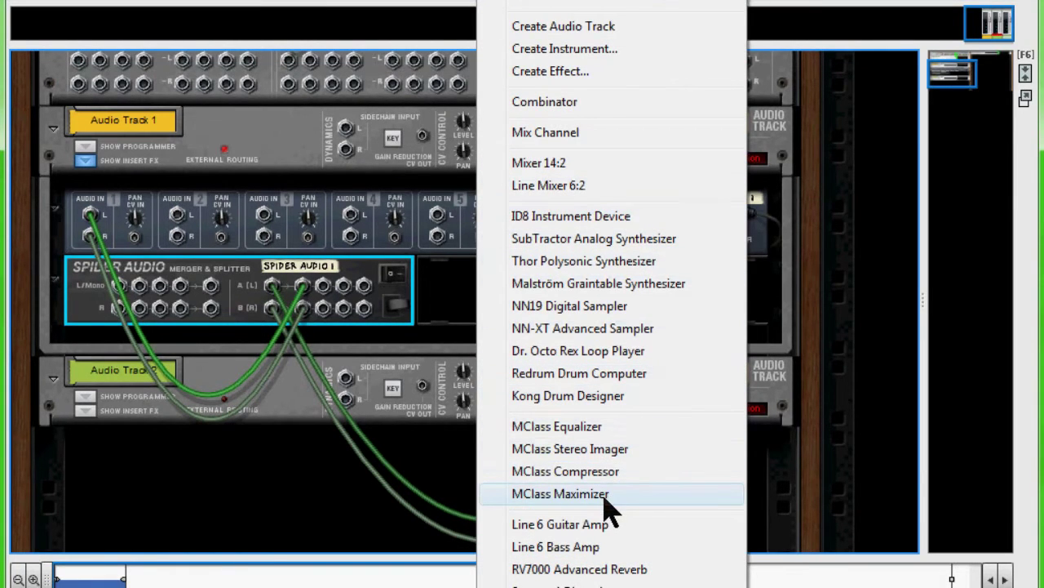
{"action": "left_click", "coordinate": [599, 343]}
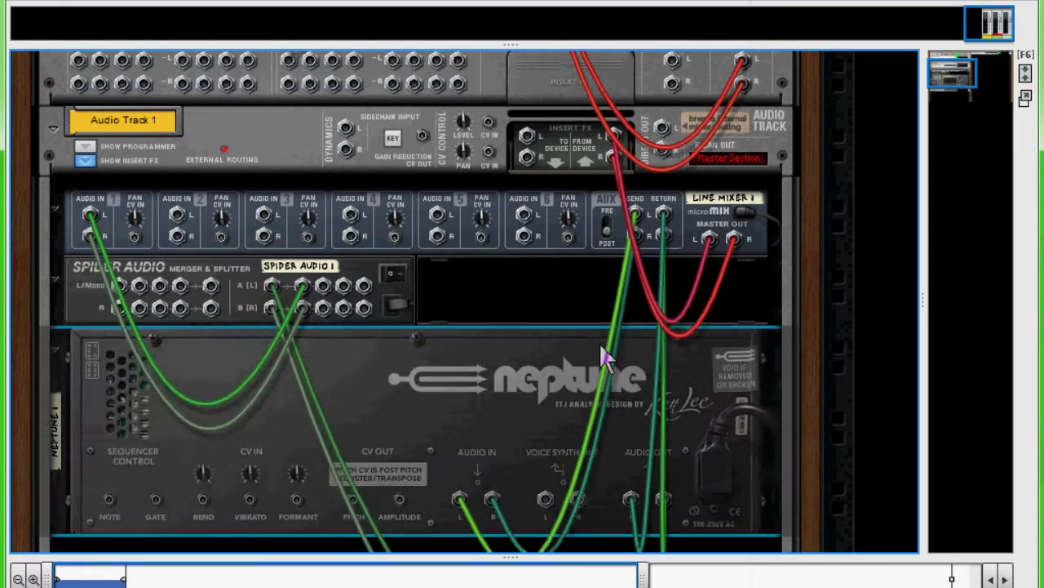
{"action": "mouse_move", "coordinate": [469, 473]}
{"action": "left_mouse_down"}
{"action": "mouse_move", "coordinate": [632, 475]}
{"action": "mouse_move", "coordinate": [700, 489]}
{"action": "left_mouse_up"}
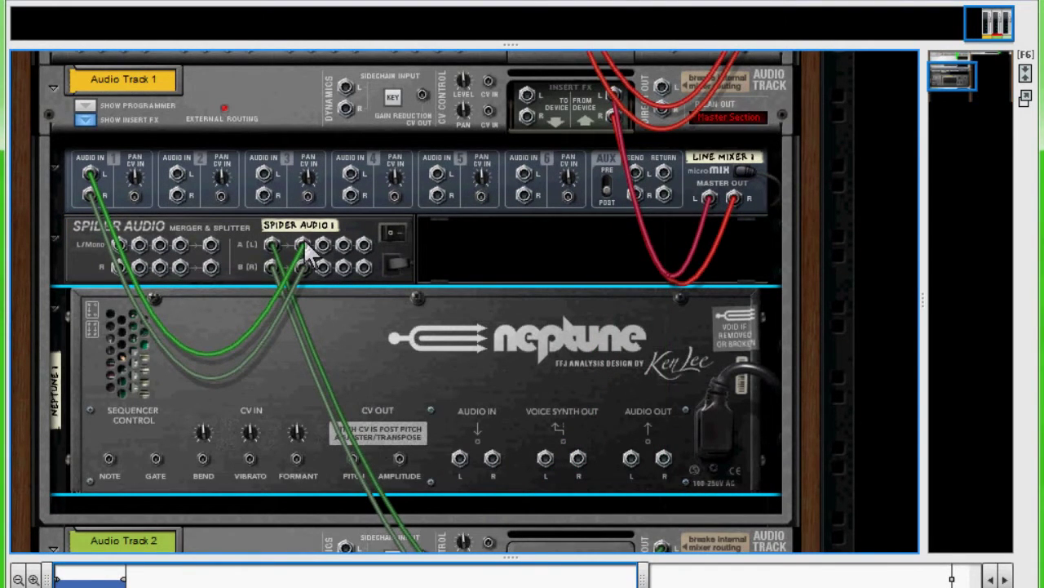
{"action": "left_click_drag", "start_coordinate": [324, 246], "coordinate": [460, 458]}
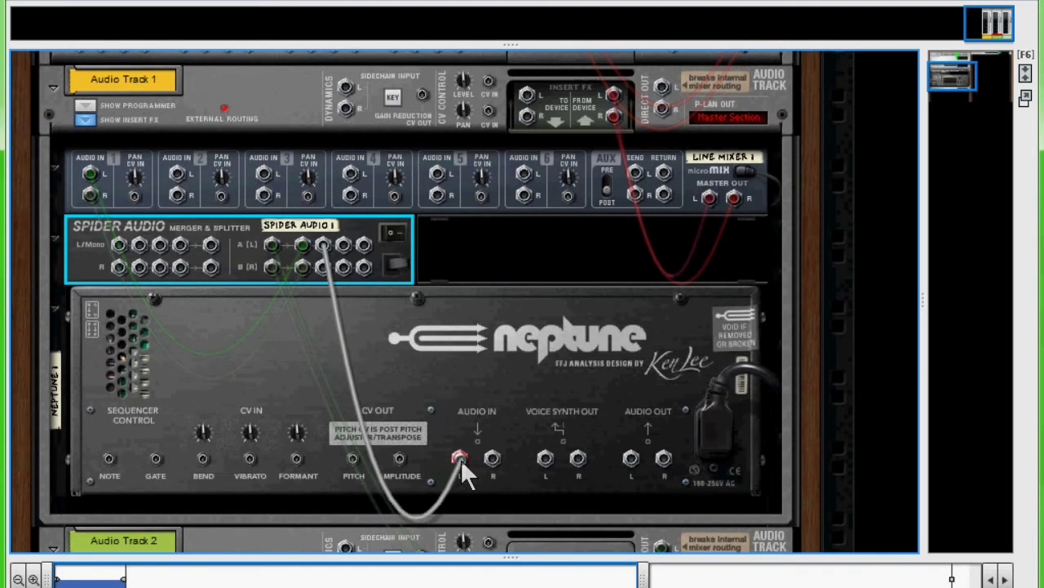
{"action": "mouse_move", "coordinate": [631, 457]}
{"action": "left_mouse_down"}
{"action": "mouse_move", "coordinate": [79, 140]}
{"action": "mouse_move", "coordinate": [176, 173]}
{"action": "left_mouse_up"}
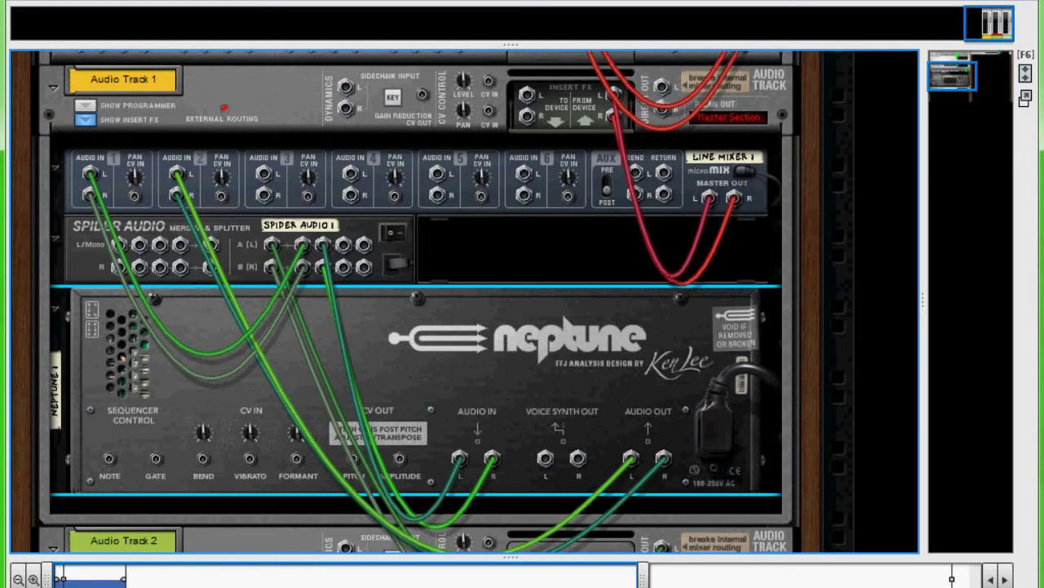
{"action": "scroll", "coordinate": [563, 399], "scroll_direction": "down", "scroll_amount": 3}
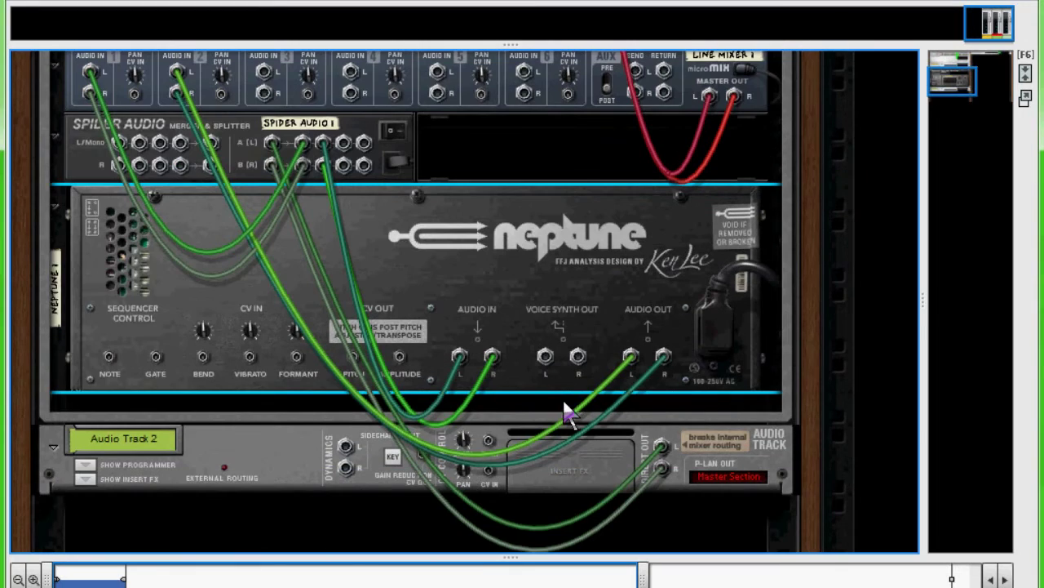
Add a second Neptune and unplug its automatically connected input cables.
{"action": "right_click", "coordinate": [496, 401]}
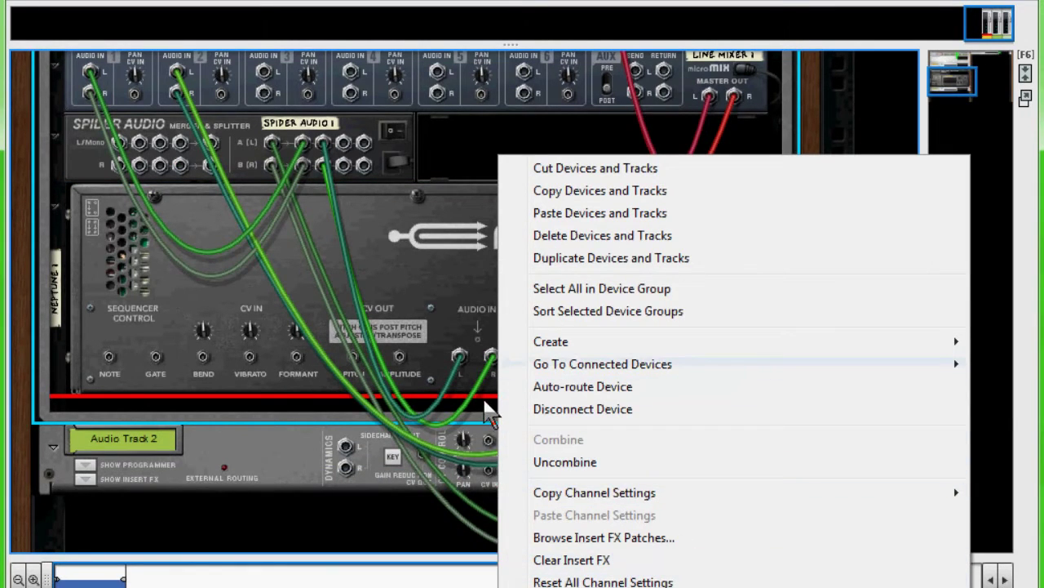
{"action": "mouse_move", "coordinate": [551, 341]}
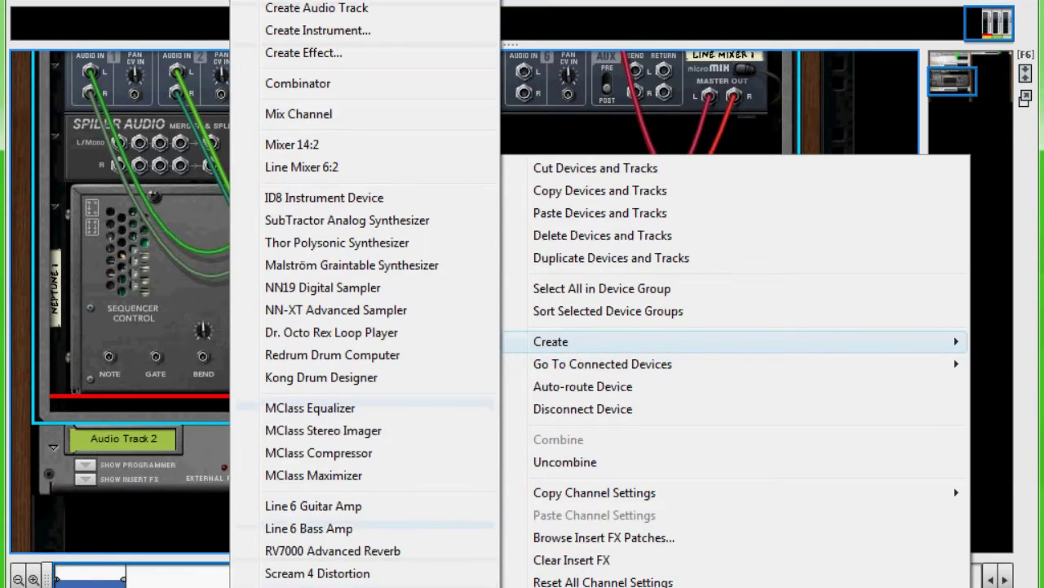
{"action": "scroll", "coordinate": [568, 456], "scroll_direction": "down", "scroll_amount": 1}
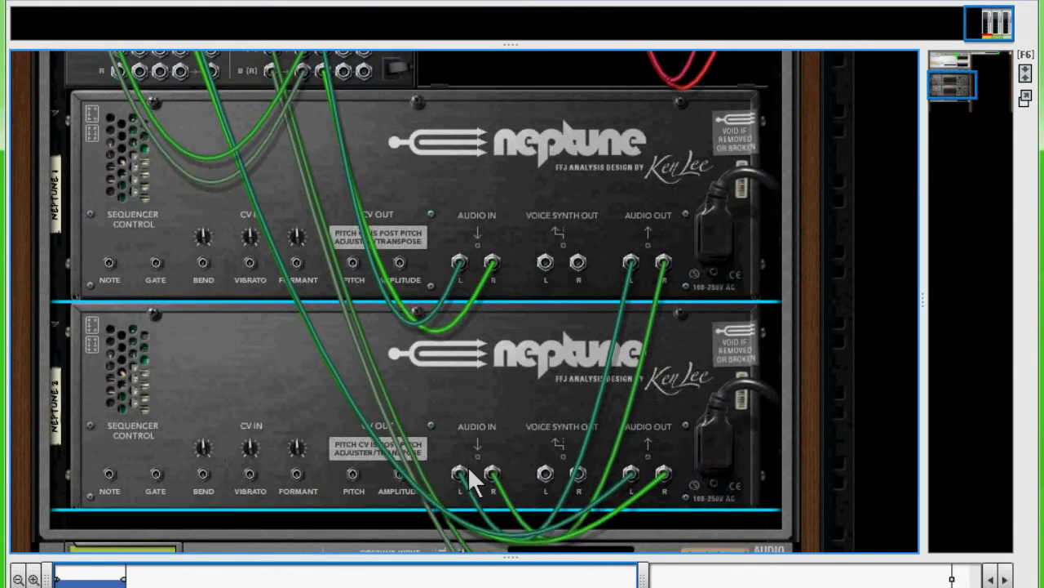
{"action": "mouse_move", "coordinate": [462, 477]}
{"action": "left_mouse_down"}
{"action": "mouse_move", "coordinate": [499, 514]}
{"action": "mouse_move", "coordinate": [494, 481]}
{"action": "left_mouse_up"}
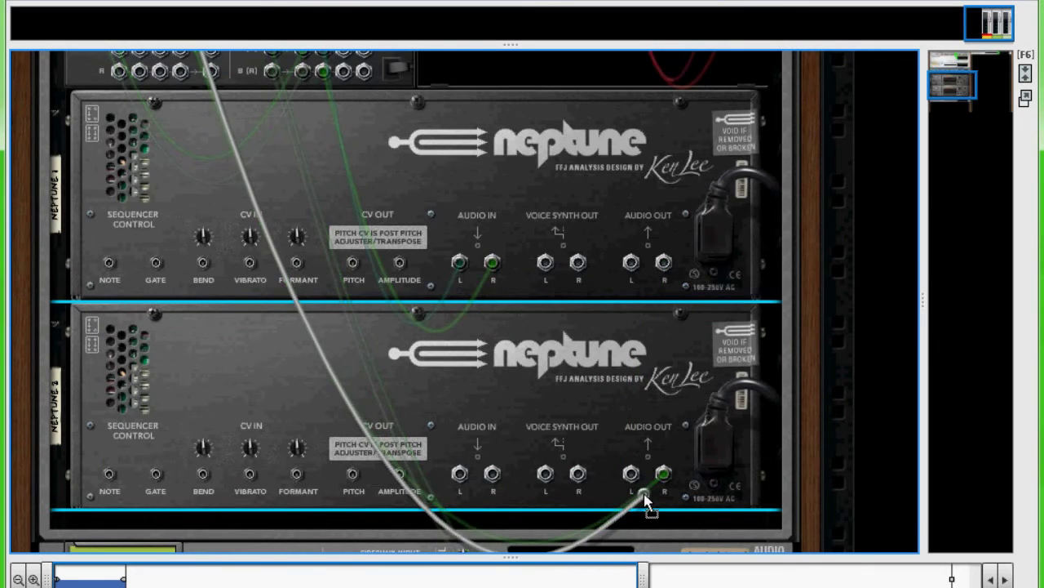
{"action": "left_click_drag", "start_coordinate": [633, 481], "coordinate": [503, 393]}
{"action": "scroll", "coordinate": [503, 393], "scroll_direction": "up", "scroll_amount": 1}
{"action": "scroll", "coordinate": [571, 429], "scroll_direction": "up", "scroll_amount": 1}
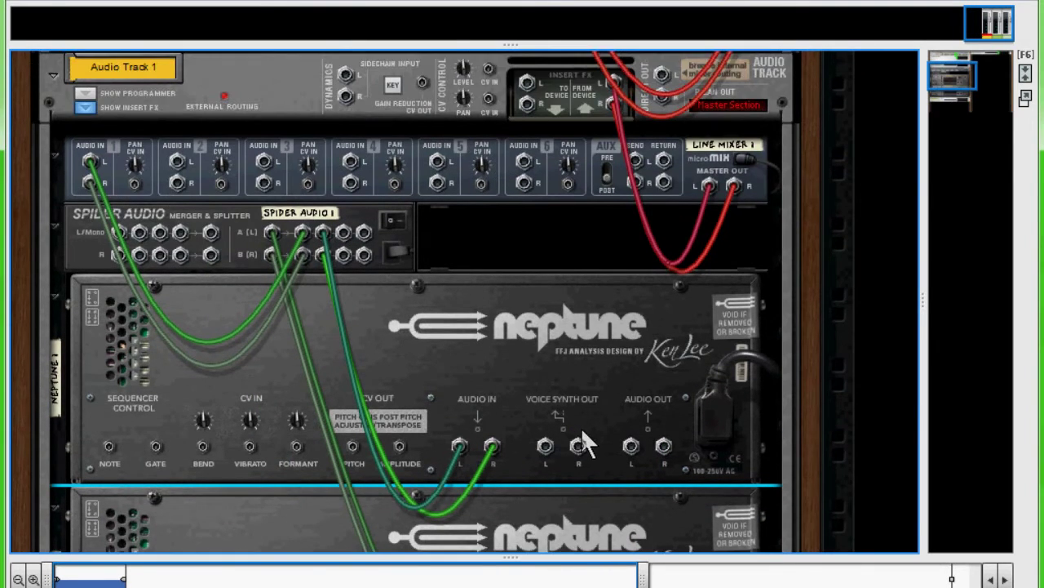
{"action": "scroll", "coordinate": [583, 432], "scroll_direction": "down", "scroll_amount": 1}
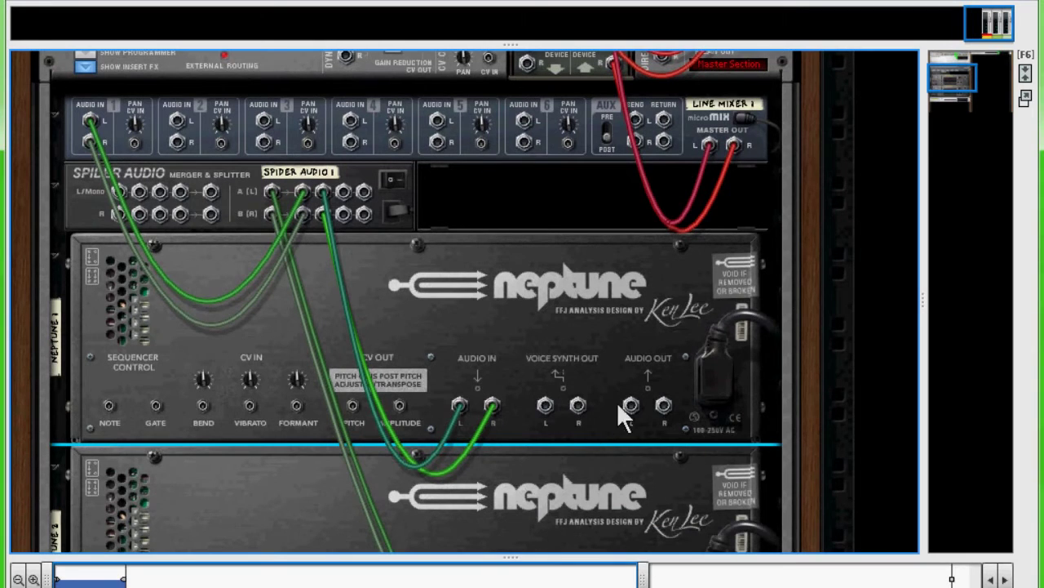
Connect Neptune 1's output to mixer channel 2, and wire Neptune 2 between Spider's third split and channel 3.
{"action": "left_click_drag", "start_coordinate": [631, 405], "coordinate": [179, 120]}
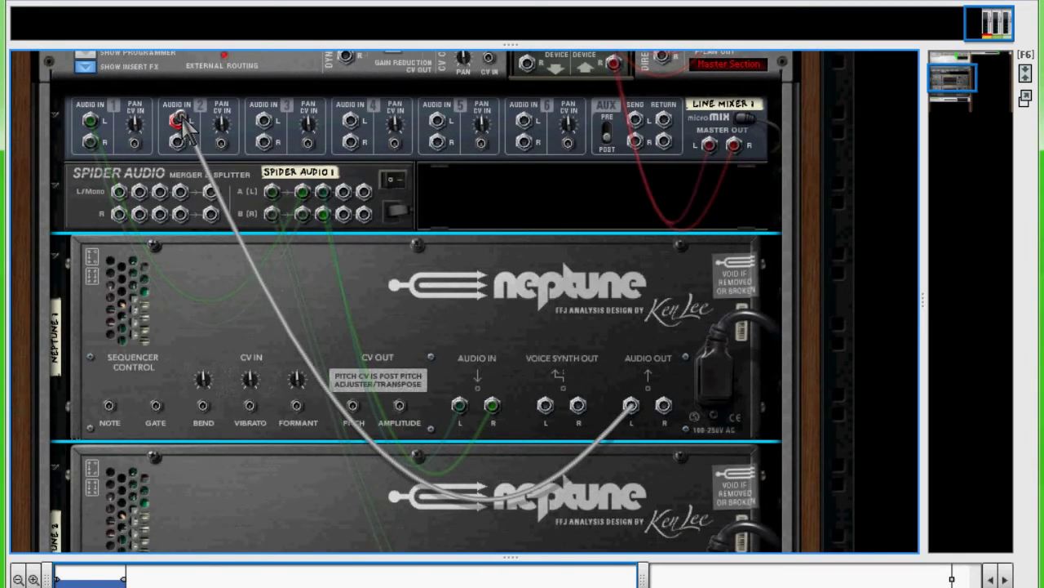
{"action": "scroll", "coordinate": [600, 456], "scroll_direction": "down", "scroll_amount": 3}
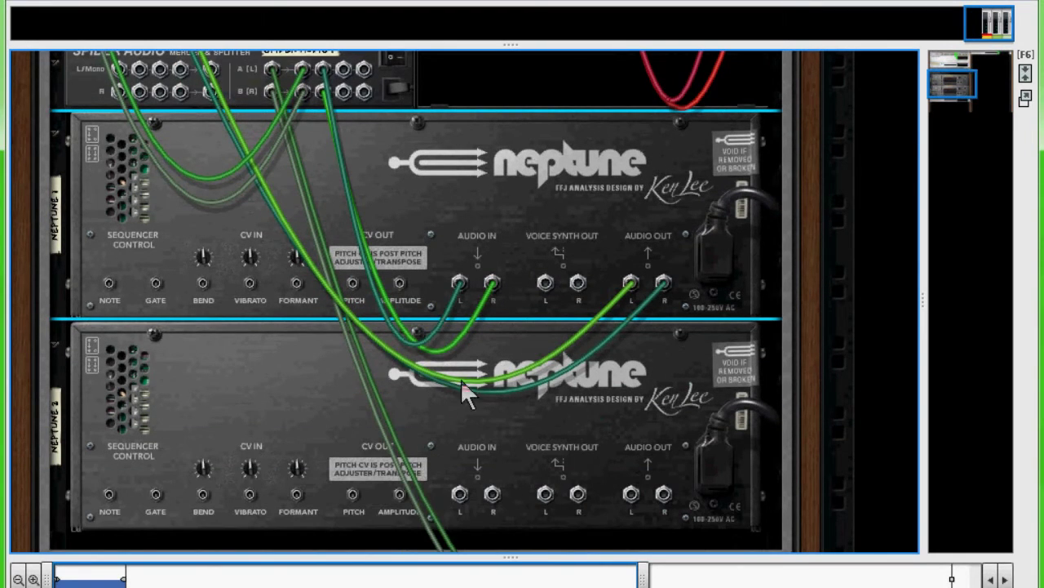
{"action": "mouse_move", "coordinate": [343, 70]}
{"action": "left_mouse_down"}
{"action": "mouse_move", "coordinate": [470, 483]}
{"action": "mouse_move", "coordinate": [459, 515]}
{"action": "left_mouse_up"}
{"action": "mouse_move", "coordinate": [631, 514]}
{"action": "left_mouse_down"}
{"action": "mouse_move", "coordinate": [325, 27]}
{"action": "mouse_move", "coordinate": [263, 222]}
{"action": "left_mouse_up"}
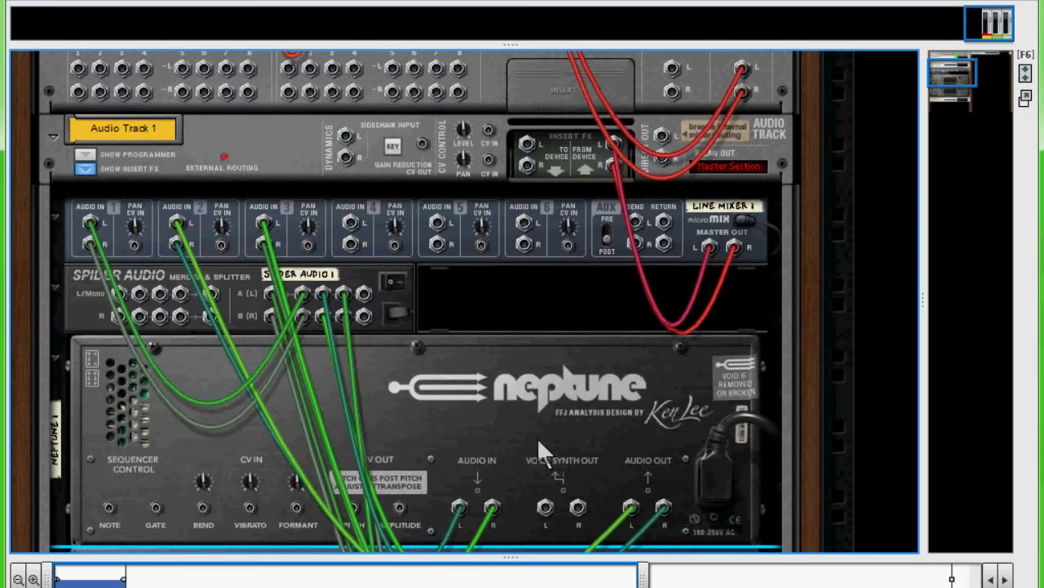
{"action": "scroll", "coordinate": [564, 420], "scroll_direction": "down", "scroll_amount": 5}
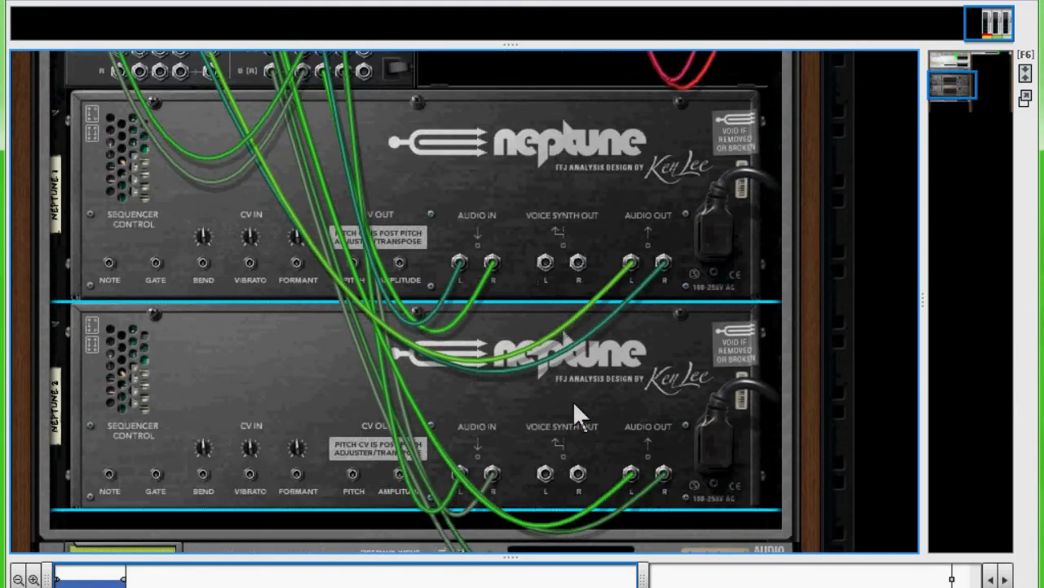
Play the vocal on the front panels, adjust both Neptunes' Formant Shift, and turn Formant on in each.
{"action": "key", "text": "Tab"}
{"action": "scroll", "coordinate": [650, 374], "scroll_direction": "up", "scroll_amount": 2}
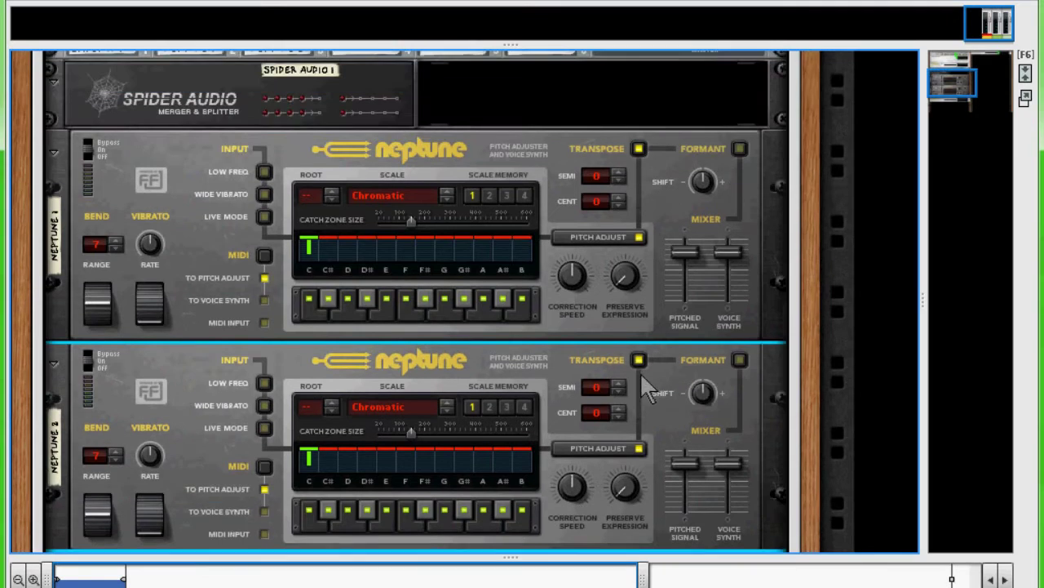
{"action": "key", "text": "space"}
{"action": "left_click_drag", "start_coordinate": [705, 175], "coordinate": [705, 172]}
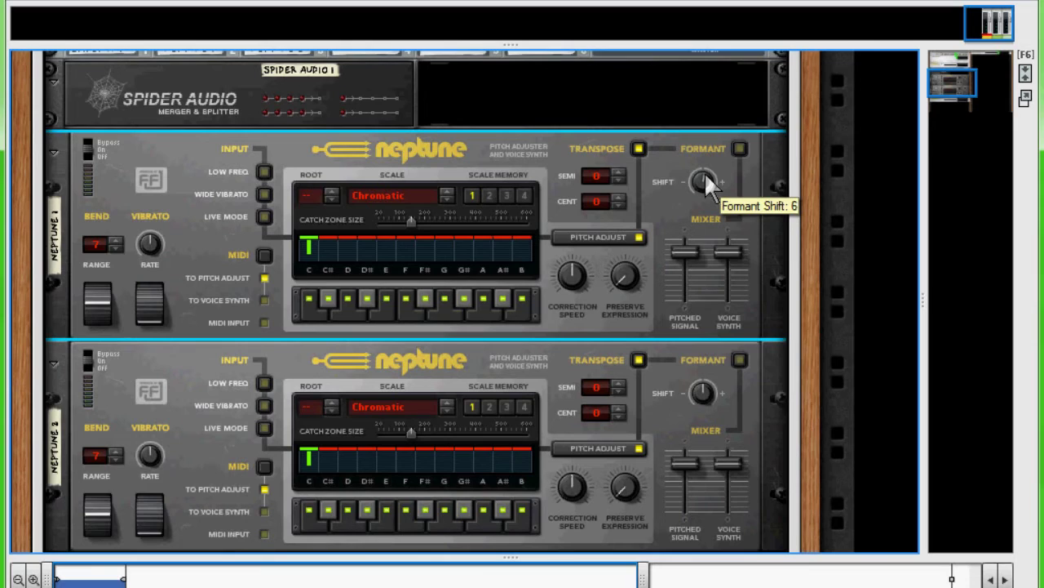
{"action": "left_click", "coordinate": [699, 391]}
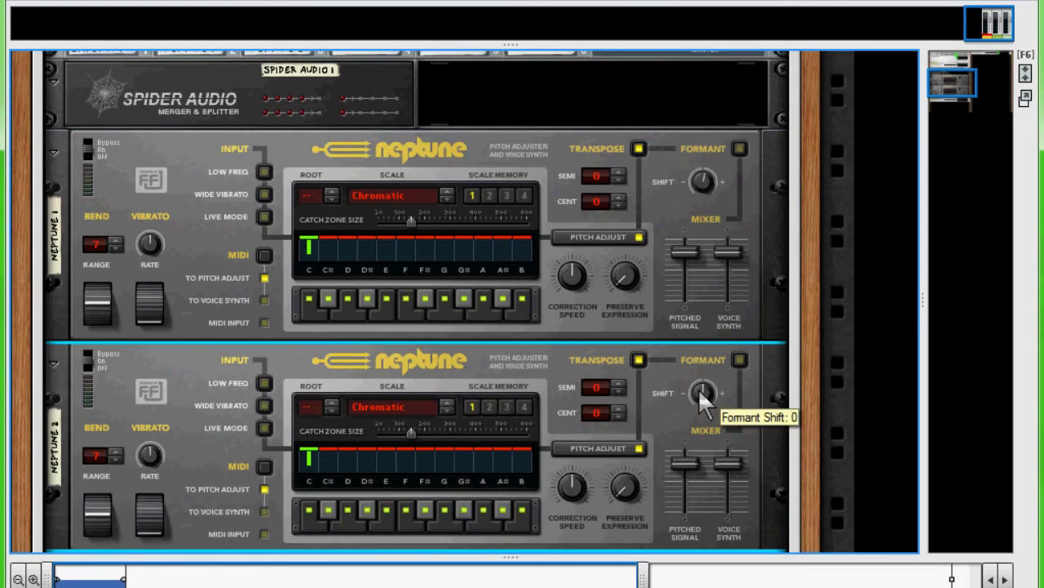
{"action": "left_click_drag", "start_coordinate": [699, 389], "coordinate": [696, 391]}
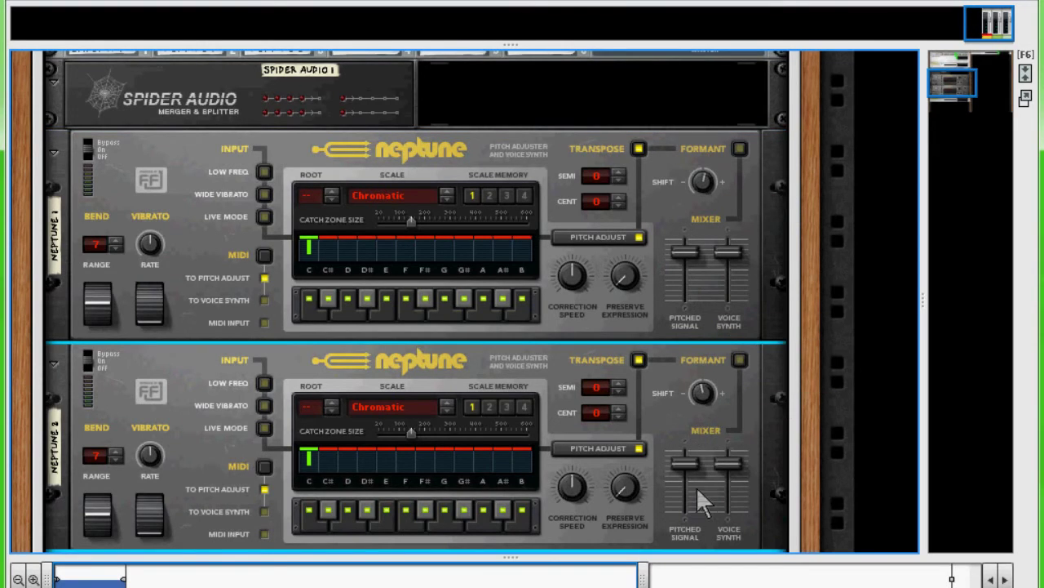
{"action": "left_click", "coordinate": [738, 359]}
{"action": "left_click", "coordinate": [738, 149]}
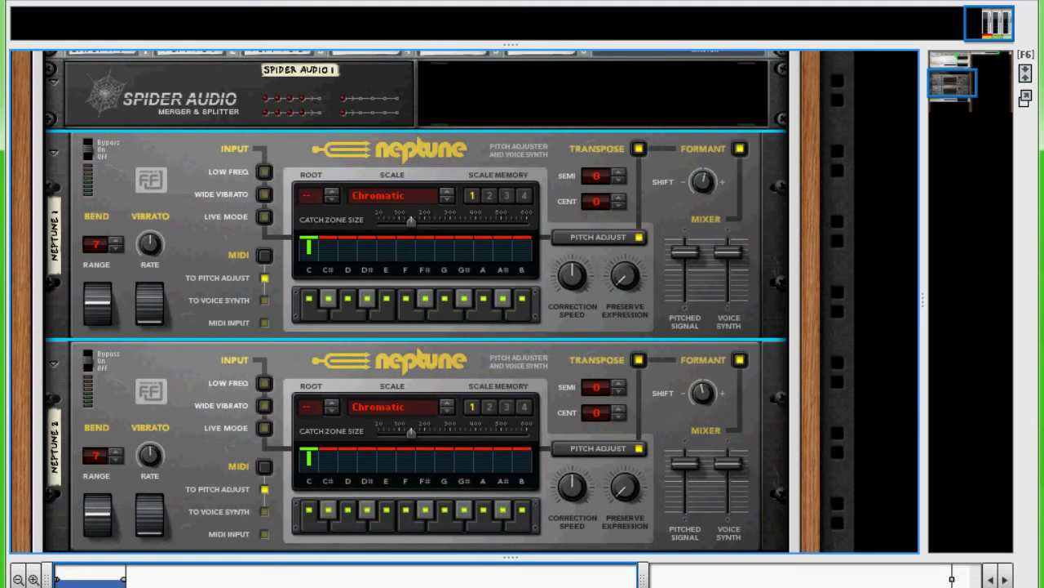
Pan Line Mixer channel 3 right to 53 and channel 2 left to -54.
{"action": "scroll", "coordinate": [485, 553], "scroll_direction": "up", "scroll_amount": 2}
{"action": "scroll", "coordinate": [506, 553], "scroll_direction": "up", "scroll_amount": 4}
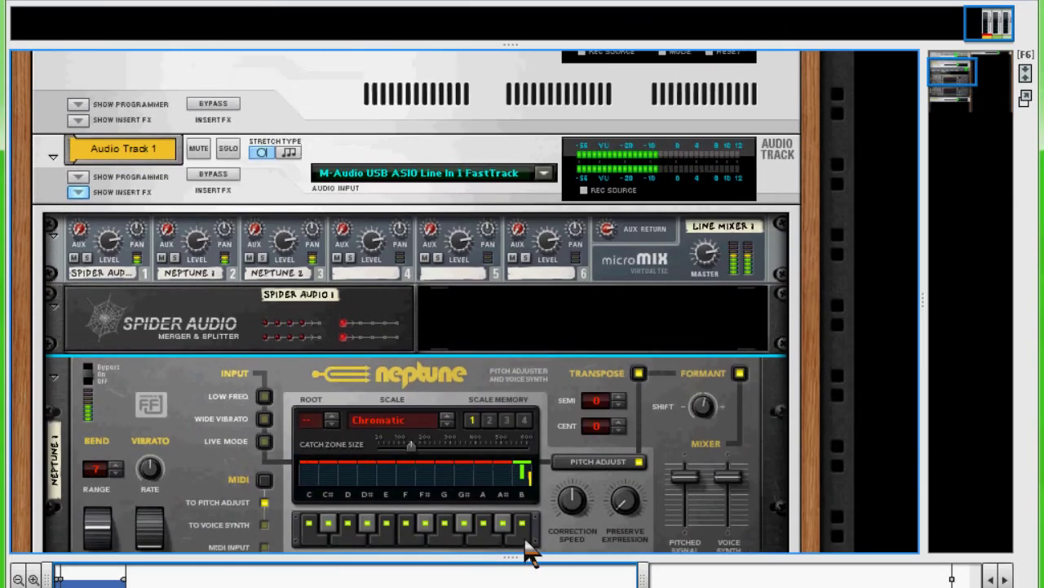
{"action": "scroll", "coordinate": [526, 548], "scroll_direction": "up", "scroll_amount": 3}
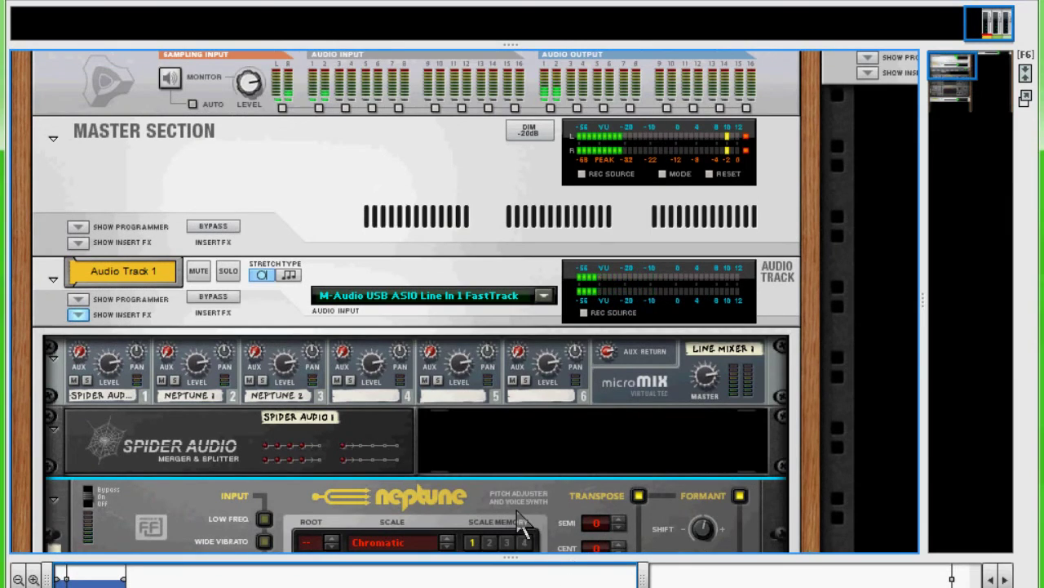
{"action": "left_click", "coordinate": [314, 359]}
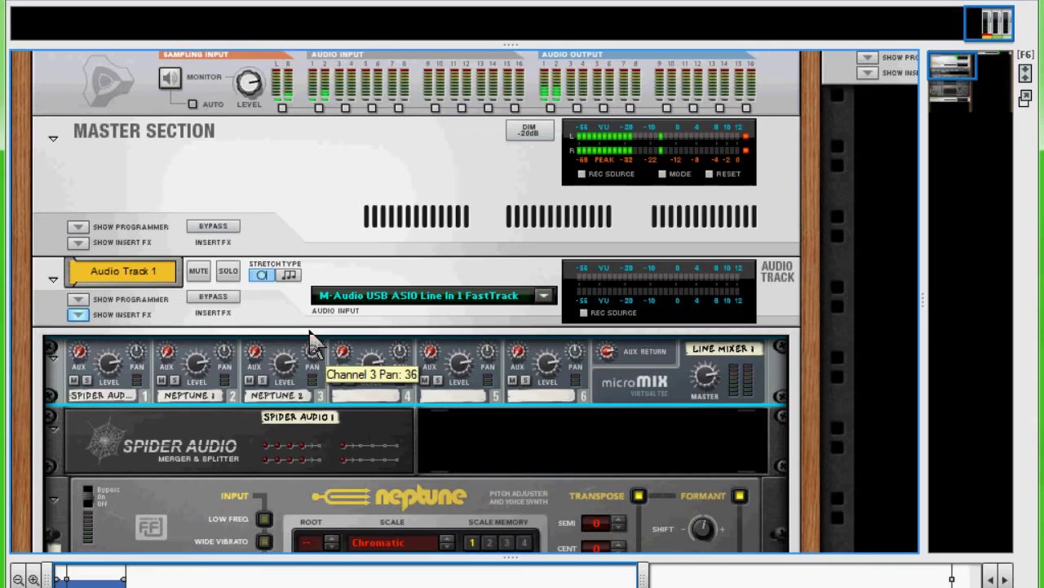
{"action": "left_click_drag", "start_coordinate": [309, 331], "coordinate": [309, 324]}
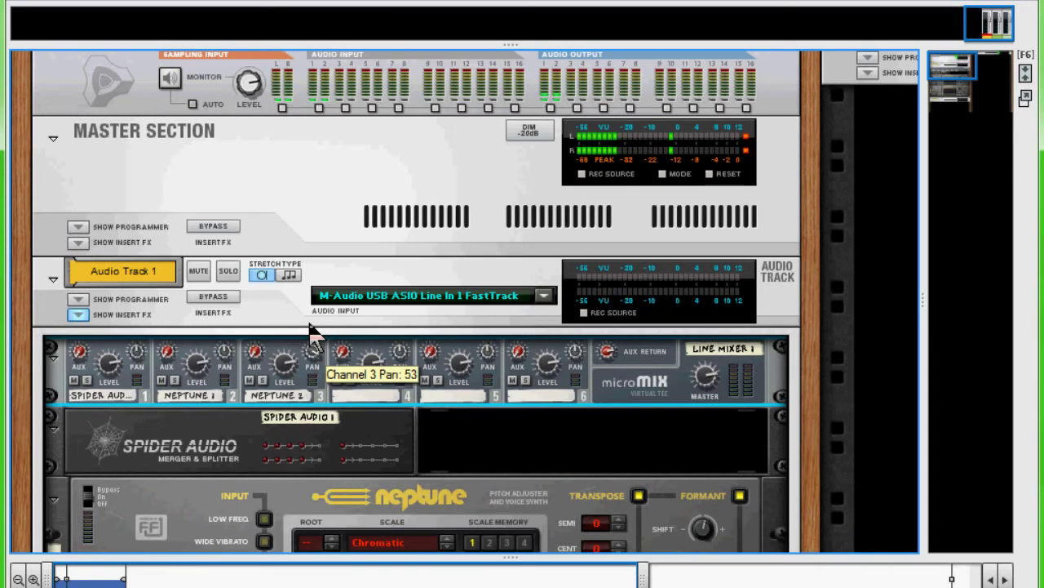
{"action": "mouse_move", "coordinate": [223, 352]}
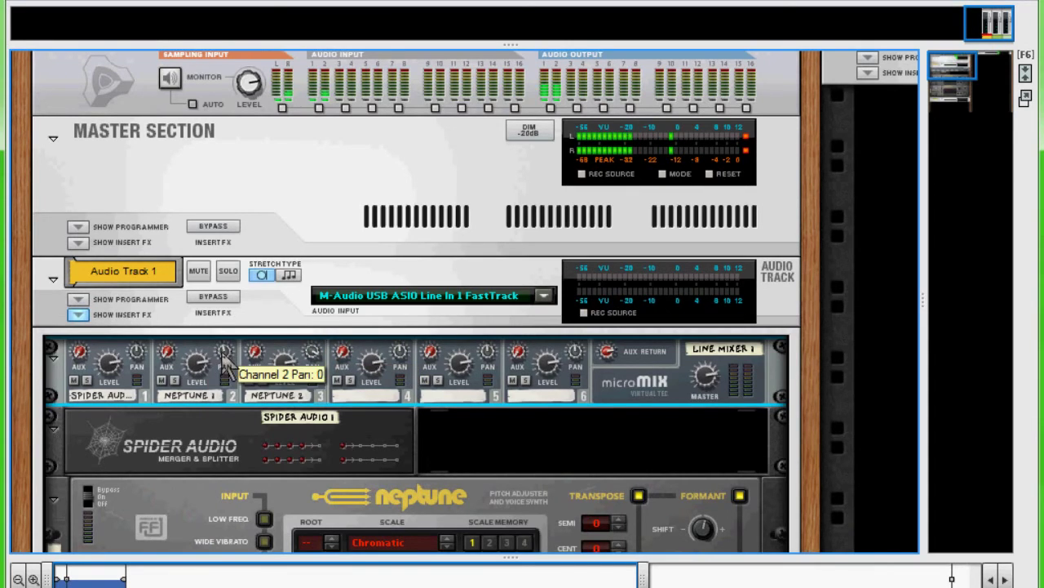
{"action": "left_click_drag", "start_coordinate": [222, 356], "coordinate": [226, 377]}
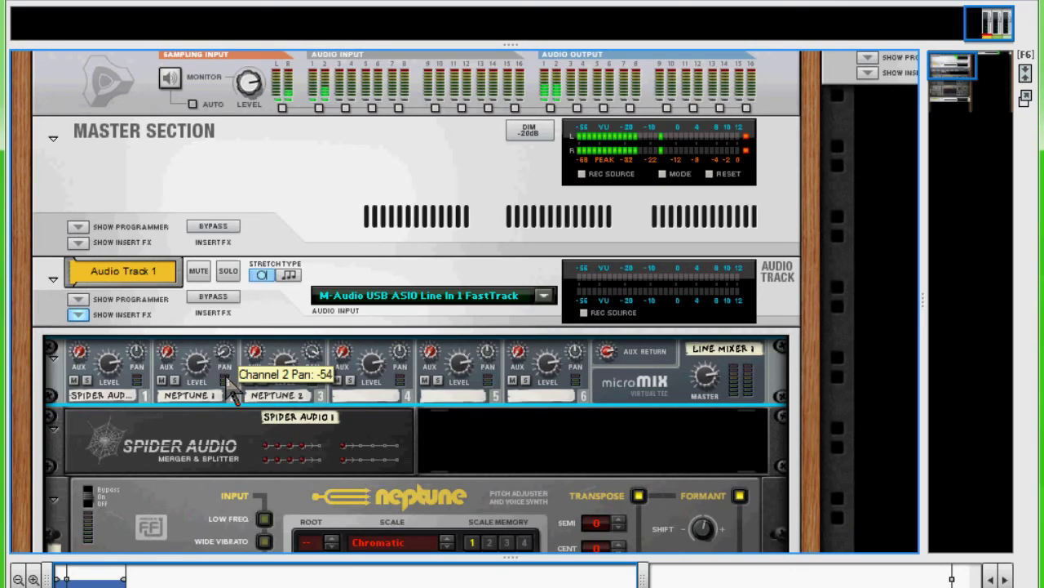
Set mixer channel levels to 82 and 84, and Neptune 2's Formant Shift to -2.
{"action": "scroll", "coordinate": [597, 484], "scroll_direction": "down", "scroll_amount": 3}
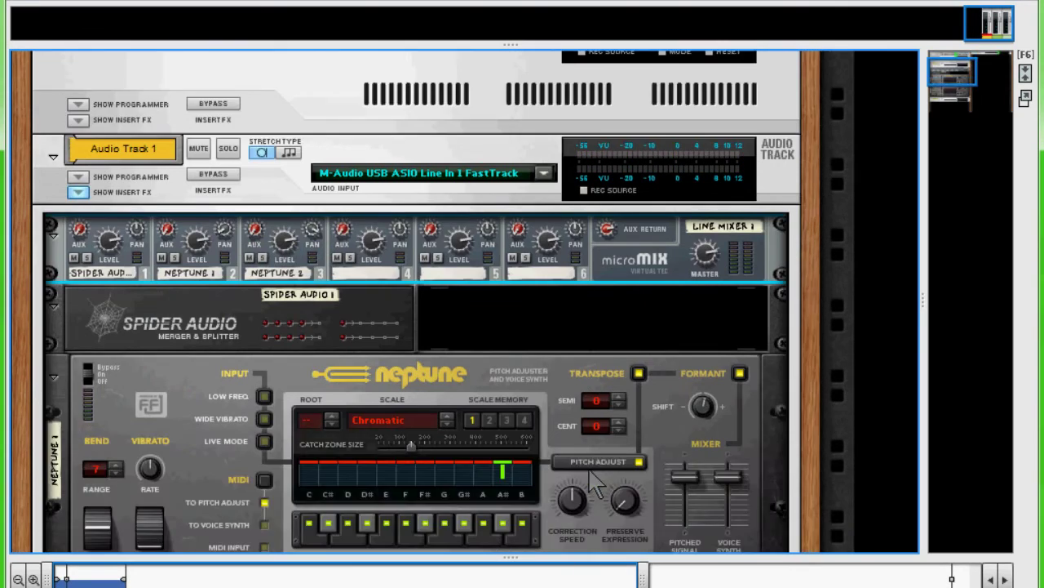
{"action": "scroll", "coordinate": [597, 482], "scroll_direction": "down", "scroll_amount": 3}
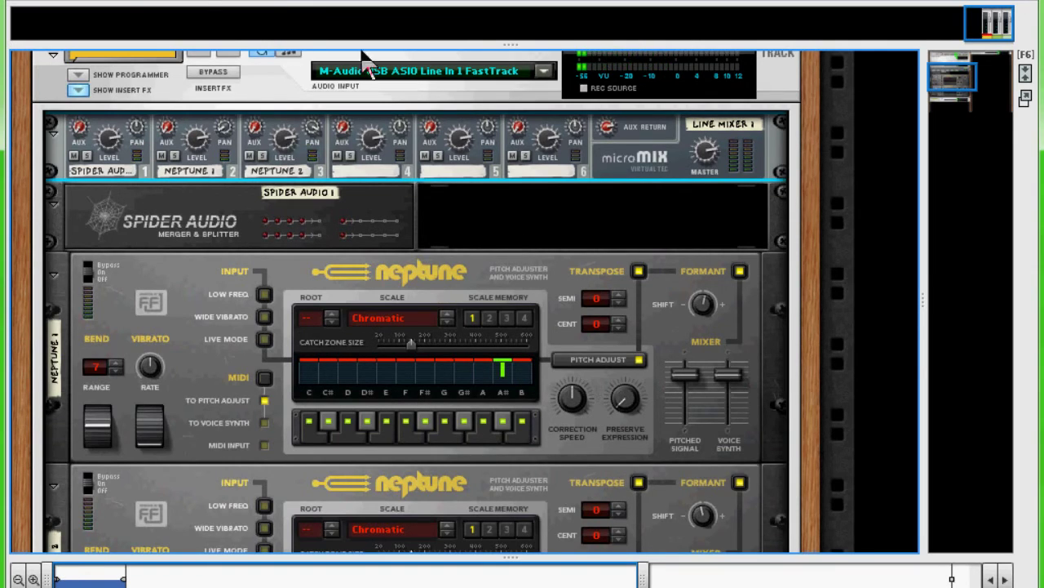
{"action": "mouse_move", "coordinate": [284, 240]}
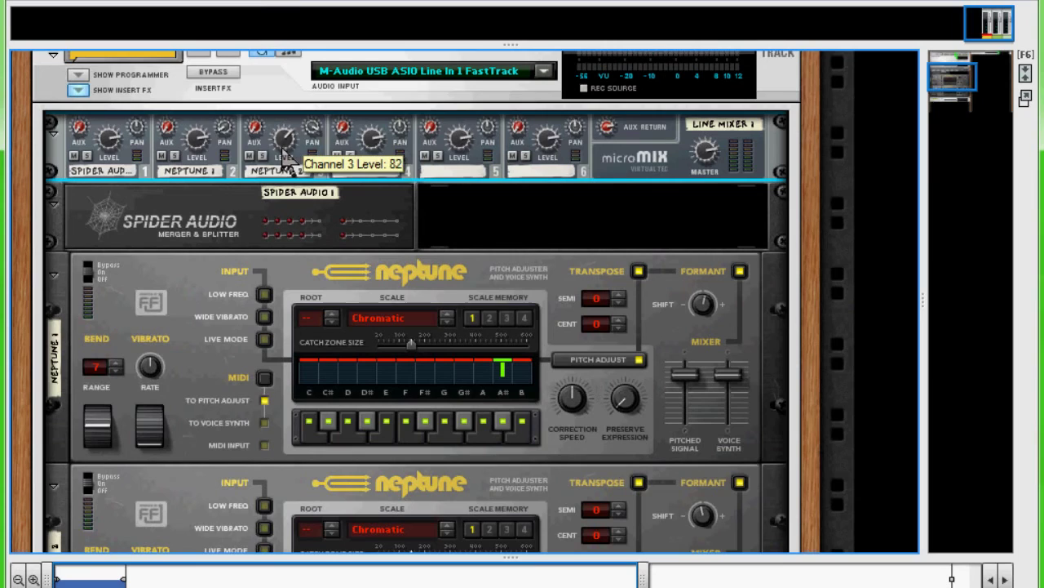
{"action": "left_click_drag", "start_coordinate": [196, 155], "coordinate": [197, 160]}
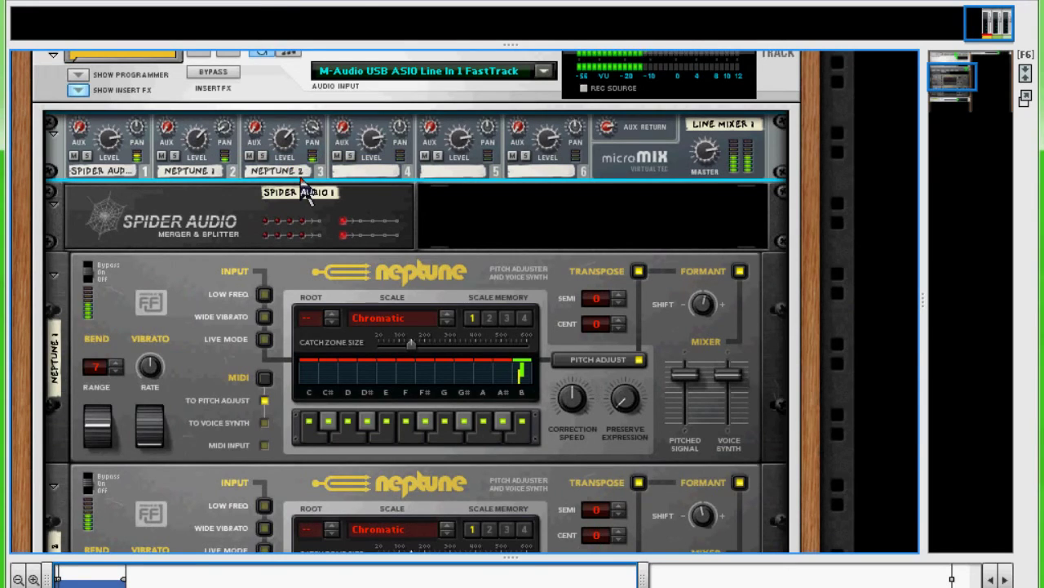
{"action": "mouse_move", "coordinate": [285, 141]}
{"action": "left_mouse_down"}
{"action": "mouse_move", "coordinate": [289, 156]}
{"action": "mouse_move", "coordinate": [288, 137]}
{"action": "left_mouse_up"}
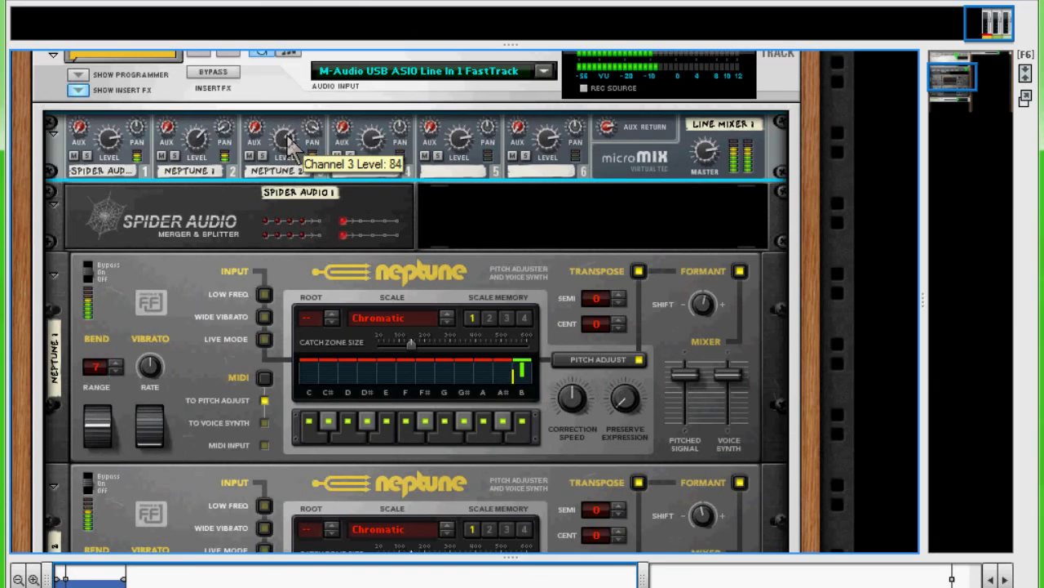
{"action": "left_click", "coordinate": [700, 302]}
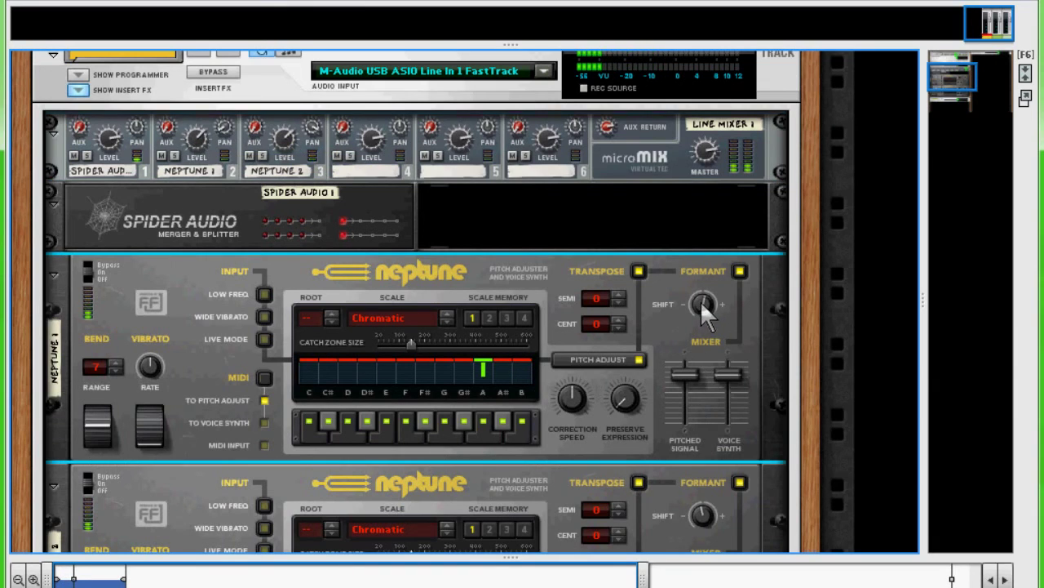
{"action": "mouse_move", "coordinate": [702, 515]}
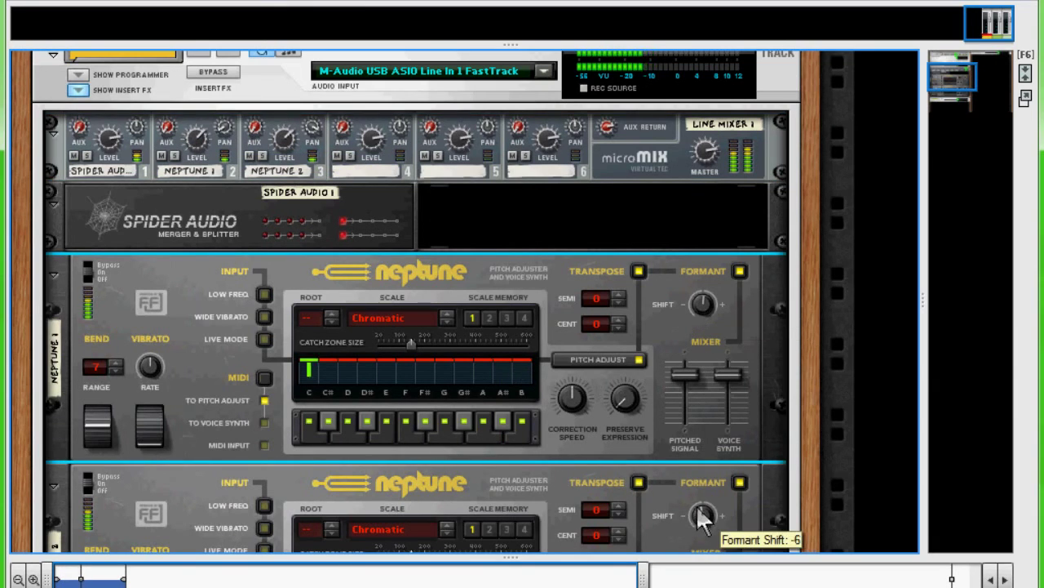
{"action": "left_click_drag", "start_coordinate": [698, 507], "coordinate": [696, 512]}
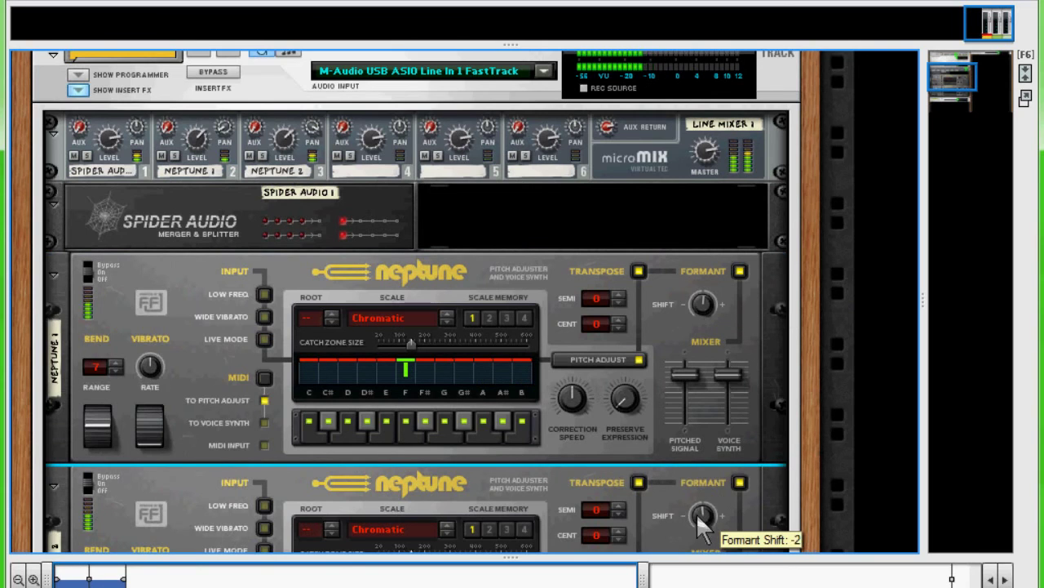
{"action": "scroll", "coordinate": [784, 392], "scroll_direction": "down", "scroll_amount": 3}
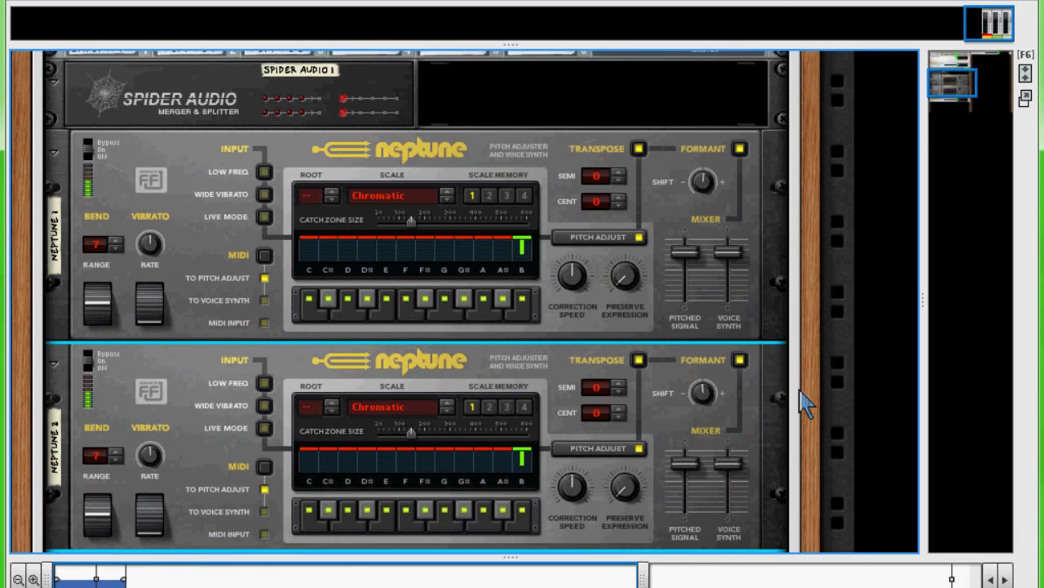
{"action": "scroll", "coordinate": [801, 405], "scroll_direction": "up", "scroll_amount": 3}
{"action": "scroll", "coordinate": [799, 410], "scroll_direction": "up", "scroll_amount": 3}
{"action": "scroll", "coordinate": [800, 413], "scroll_direction": "up", "scroll_amount": 1}
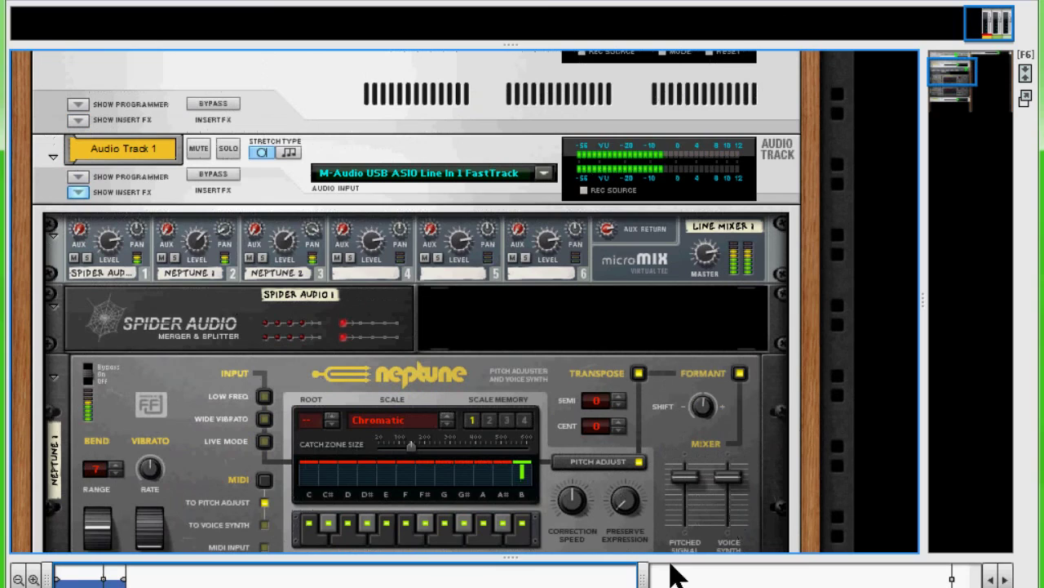